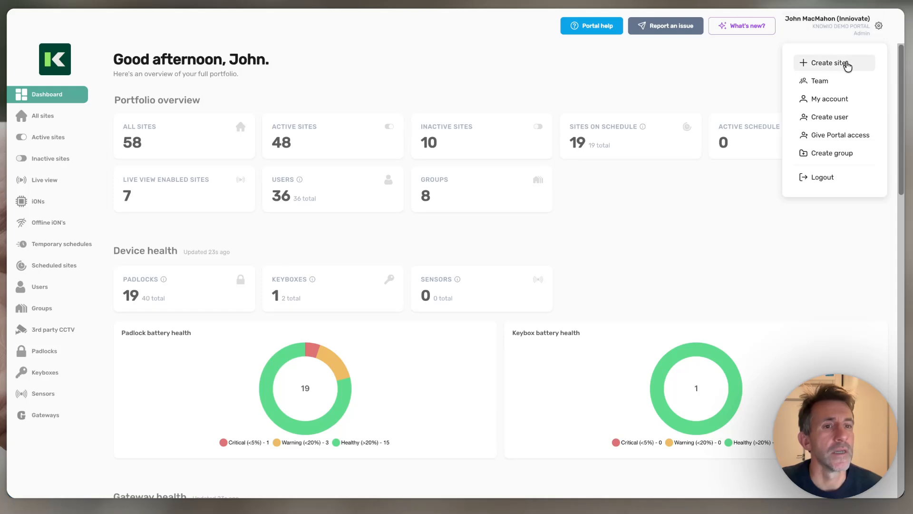
Open the Create user form from the gear menu in the top-right
left_click(829, 115)
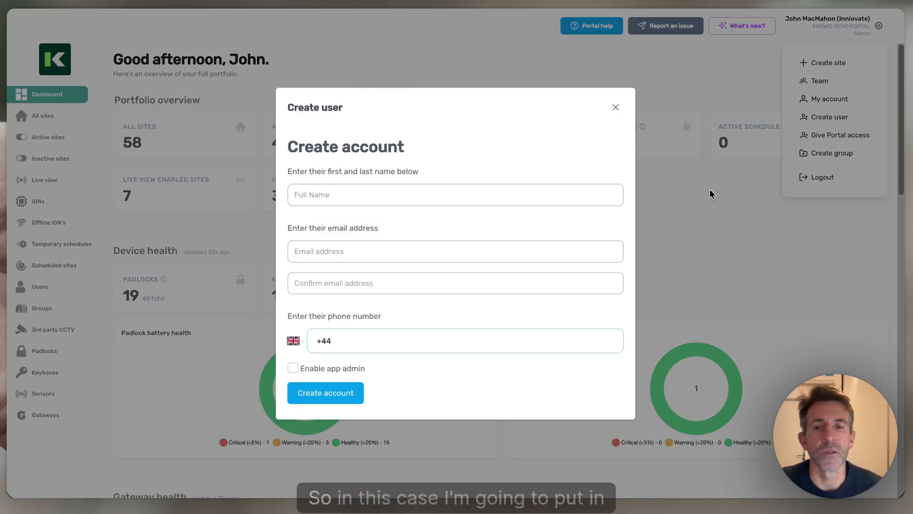
Create the new account with the person's full name, e-mail and phone number
left_click(340, 199)
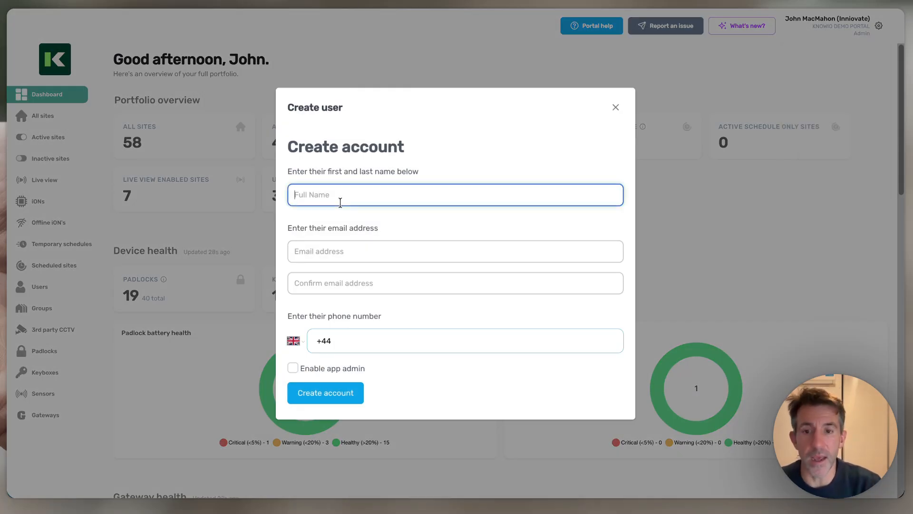
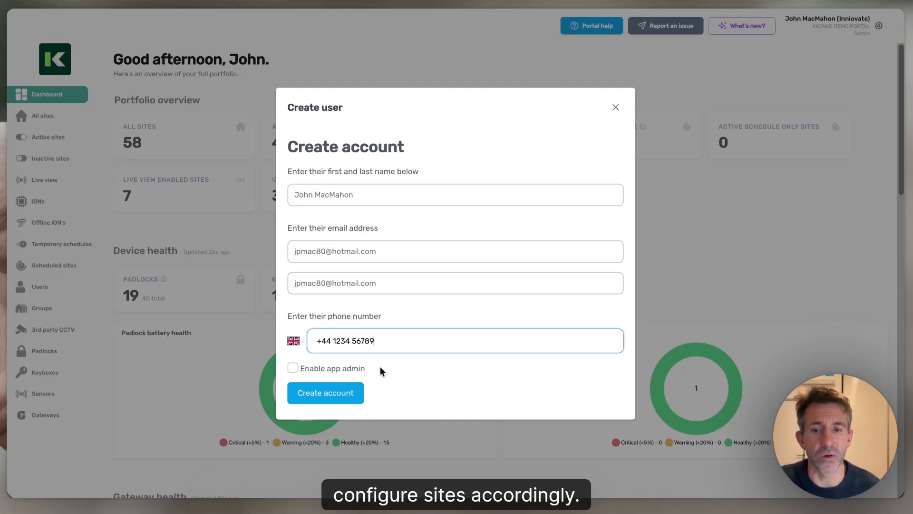
left_click(326, 395)
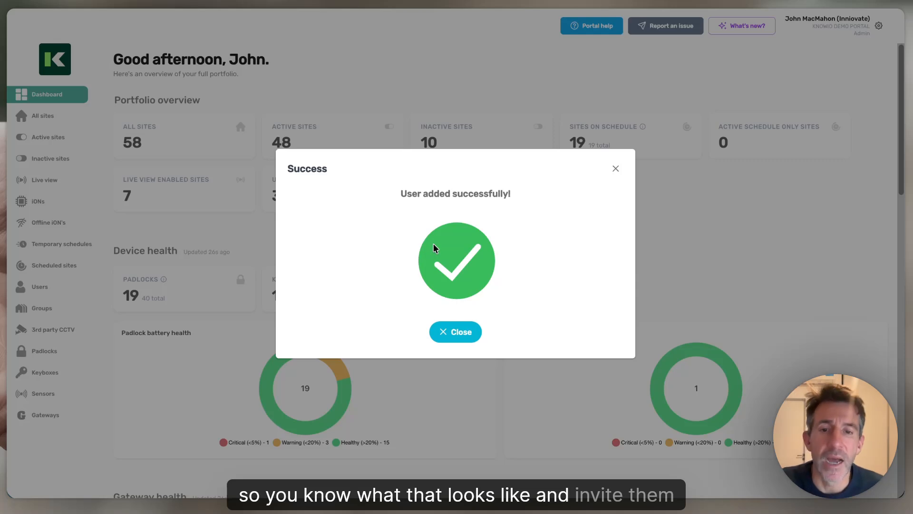
Dismiss the success message, open the new user's record from Users, and start Add sites
left_click(444, 332)
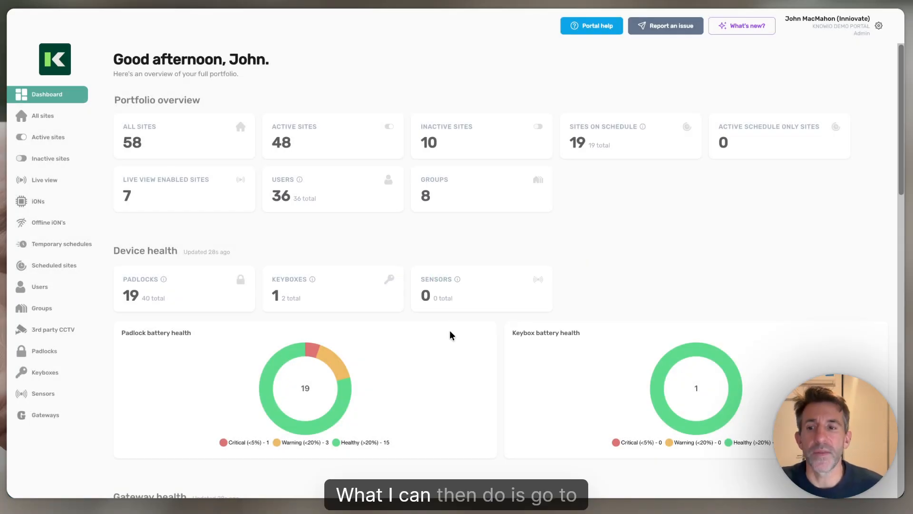
left_click(42, 293)
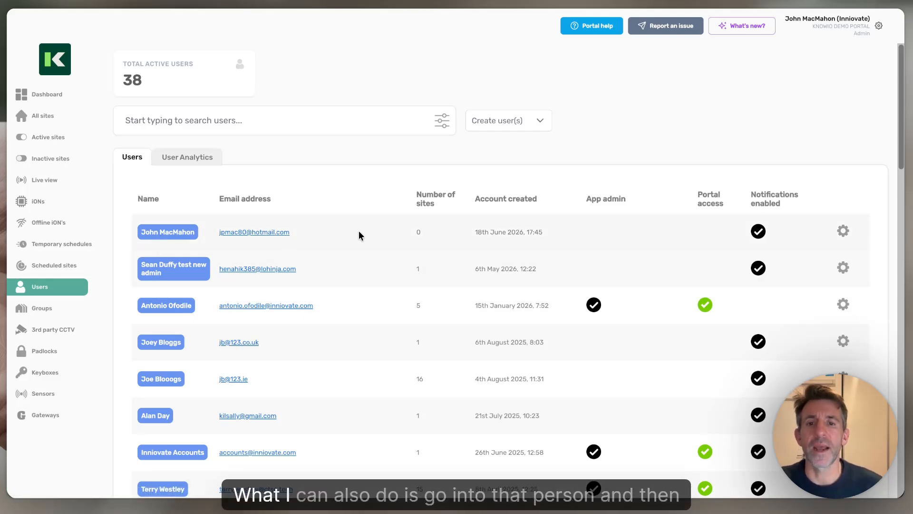
left_click(168, 238)
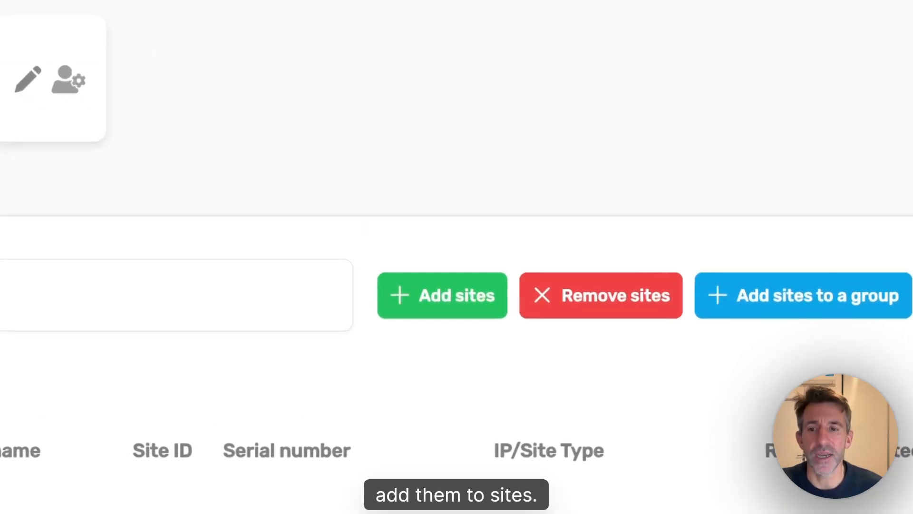
left_click(427, 311)
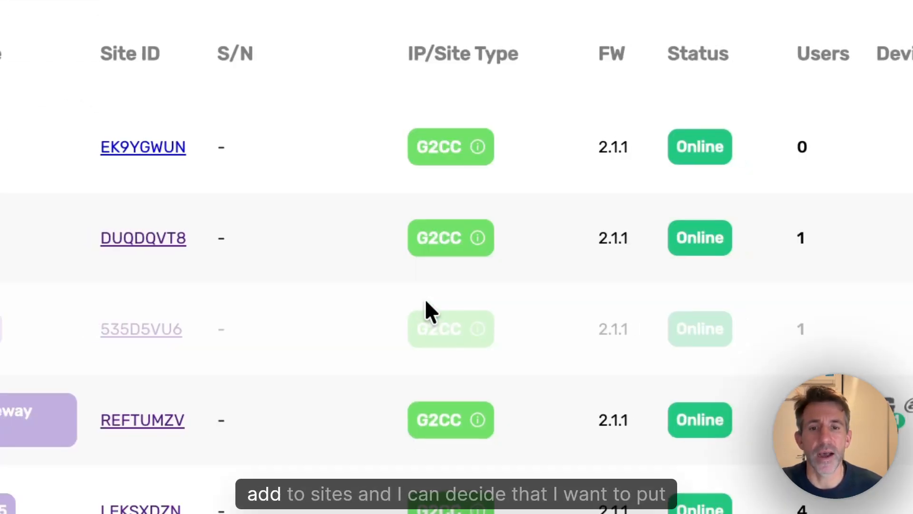
Filter sites by 'acme', select all ten, and add them with the App manager role
left_click(192, 66)
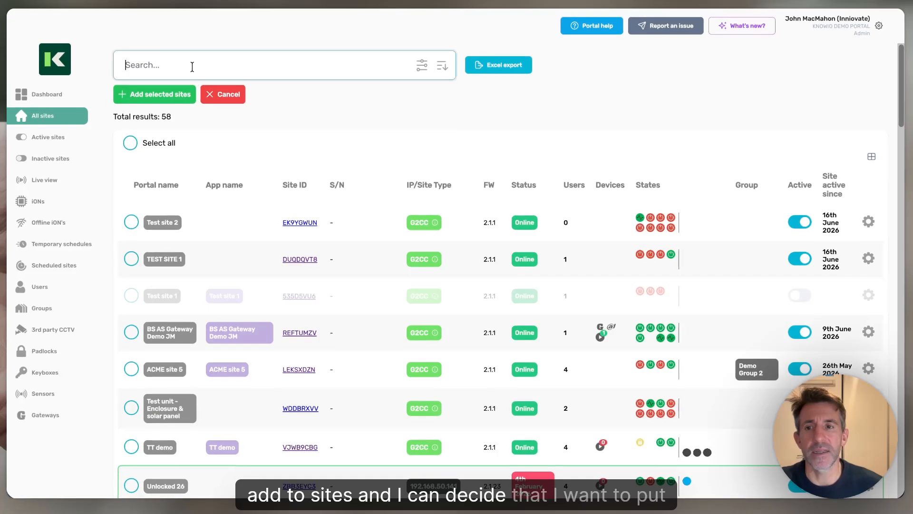
type("ac")
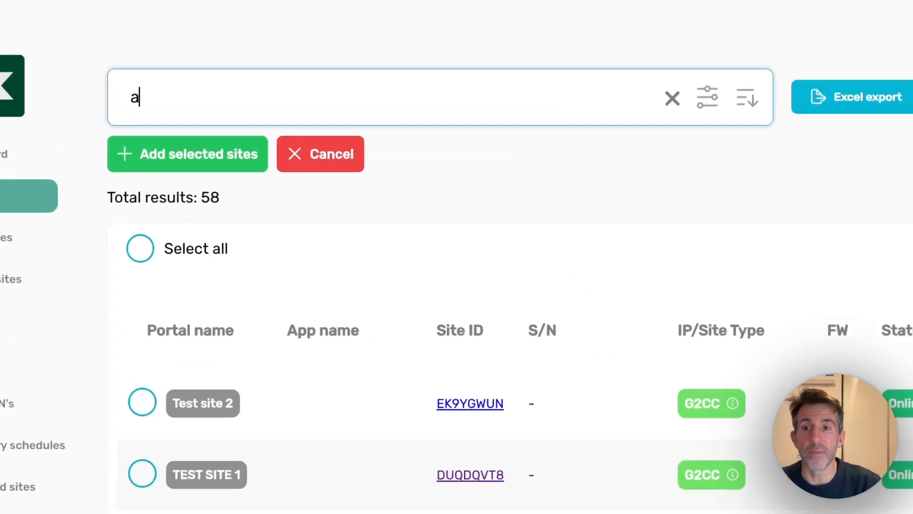
type("me")
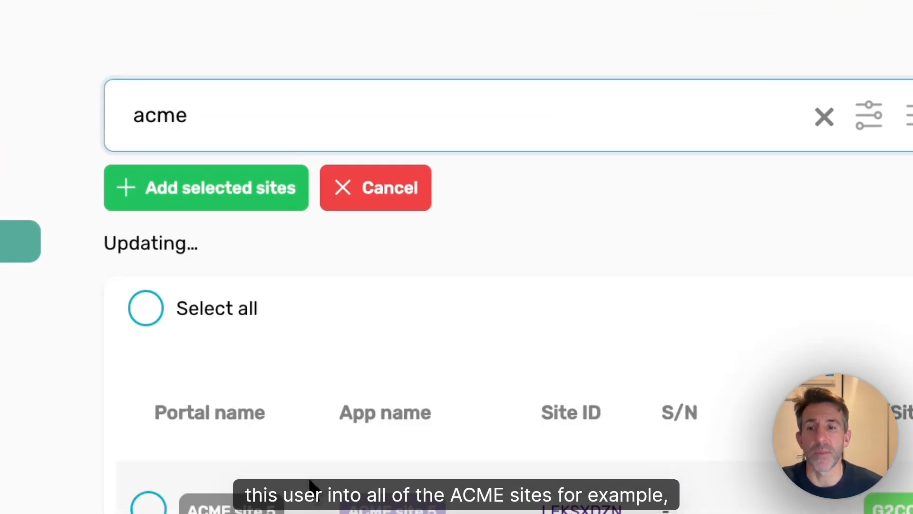
scroll(233, 511, "down", 5)
scroll(233, 511, "up", 5)
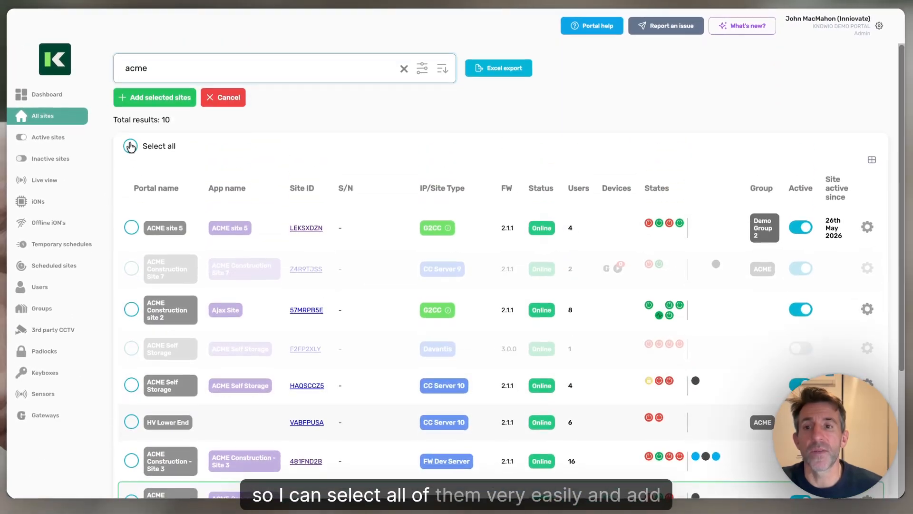
left_click(130, 146)
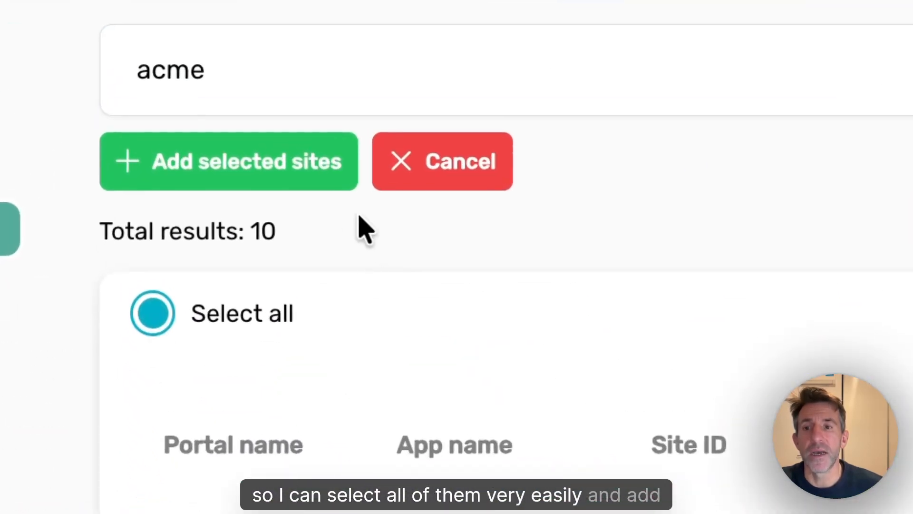
left_click(208, 185)
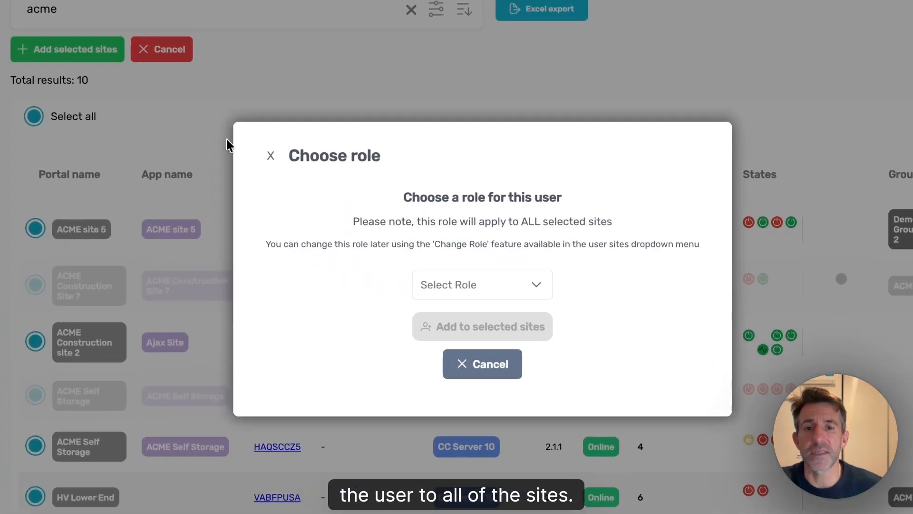
left_click(428, 281)
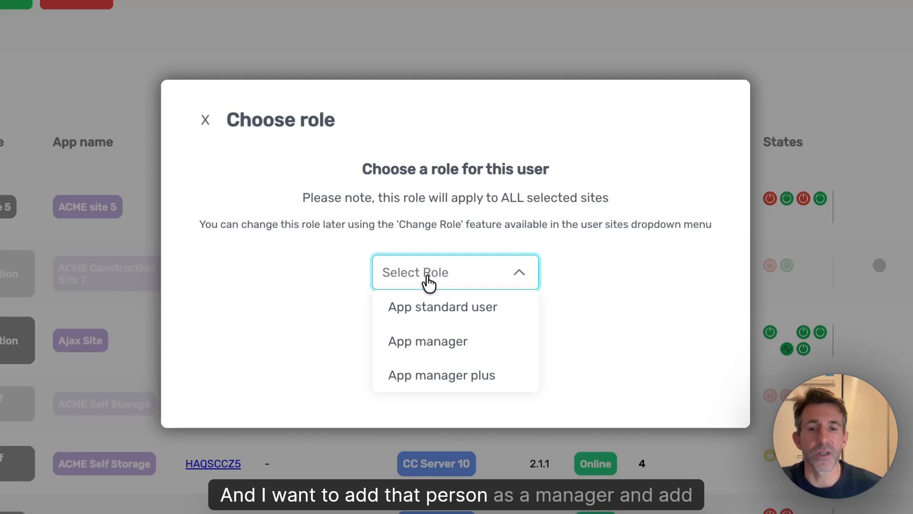
left_click(450, 341)
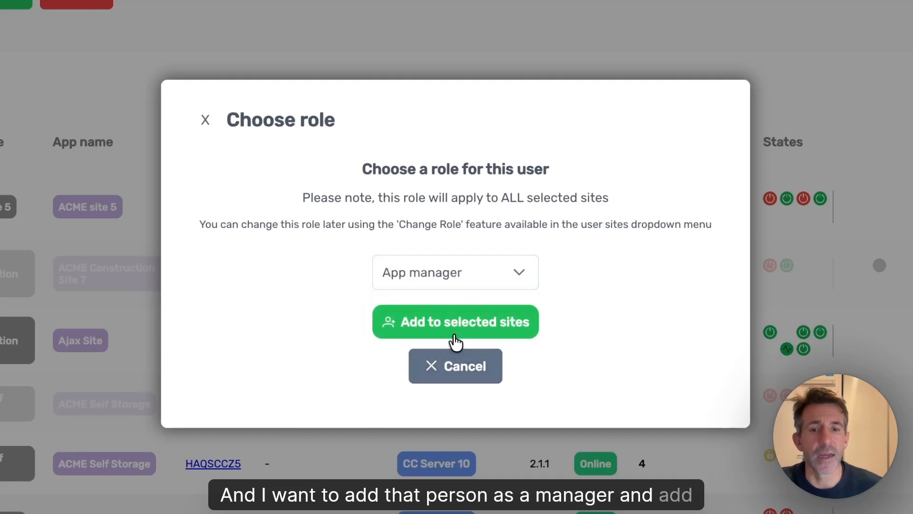
left_click(455, 341)
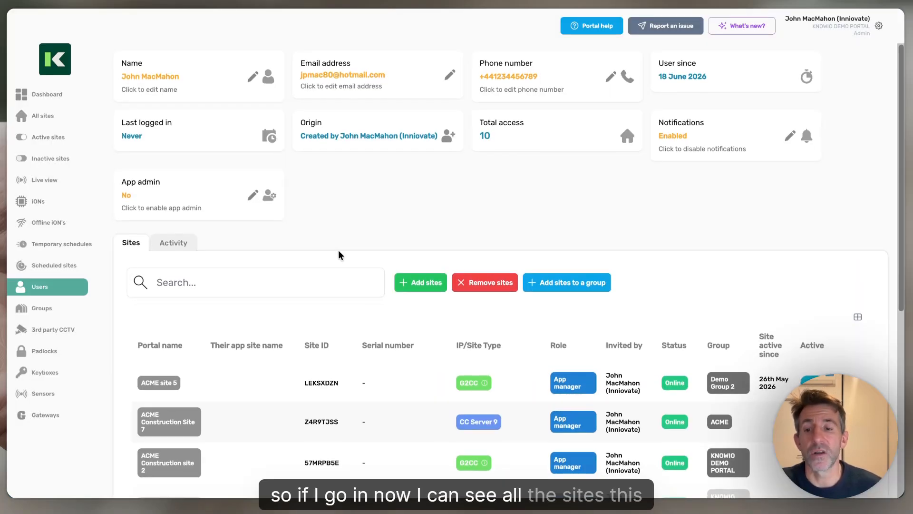
Open ACME Construction Site 7 from the user's sites and show its Users (3) list
scroll(350, 243, "down", 5)
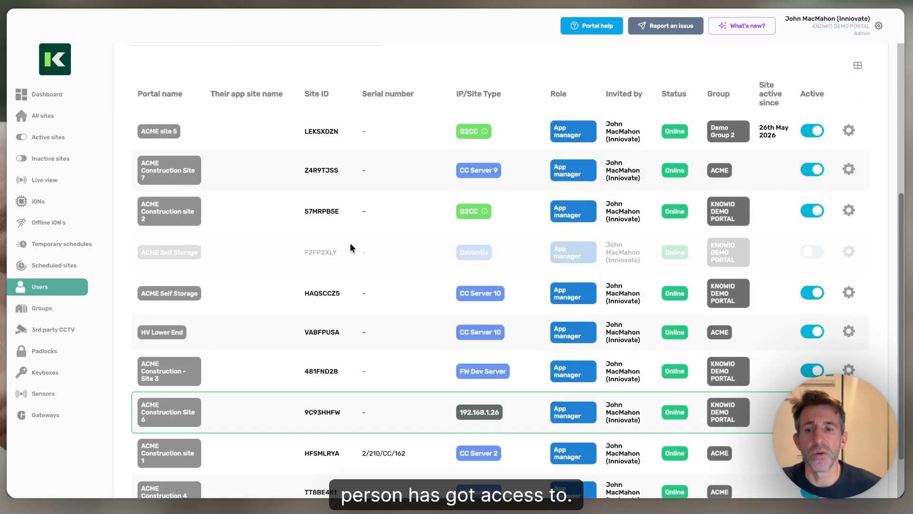
scroll(157, 195, "up", 1)
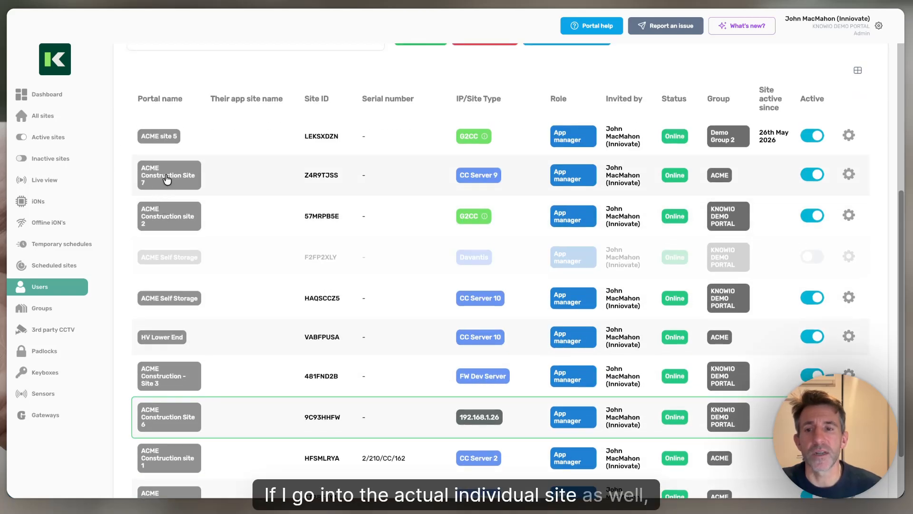
left_click(166, 177)
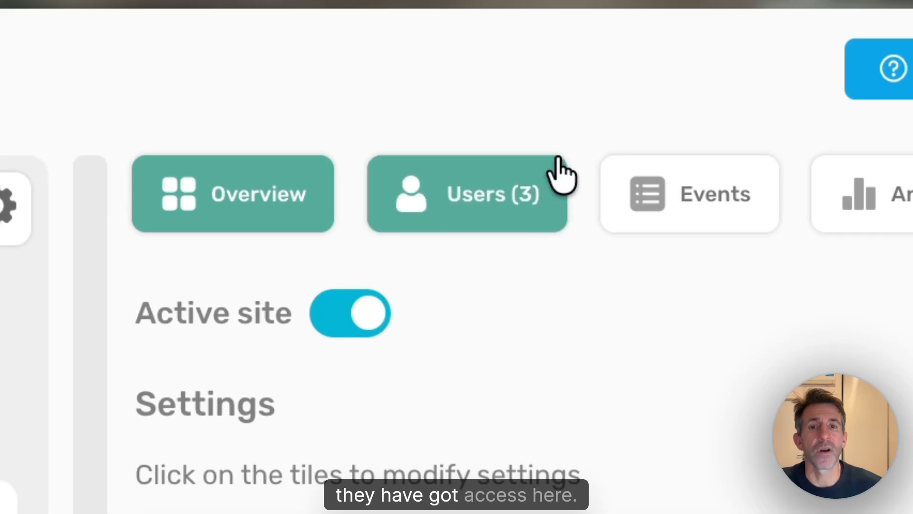
left_click(495, 210)
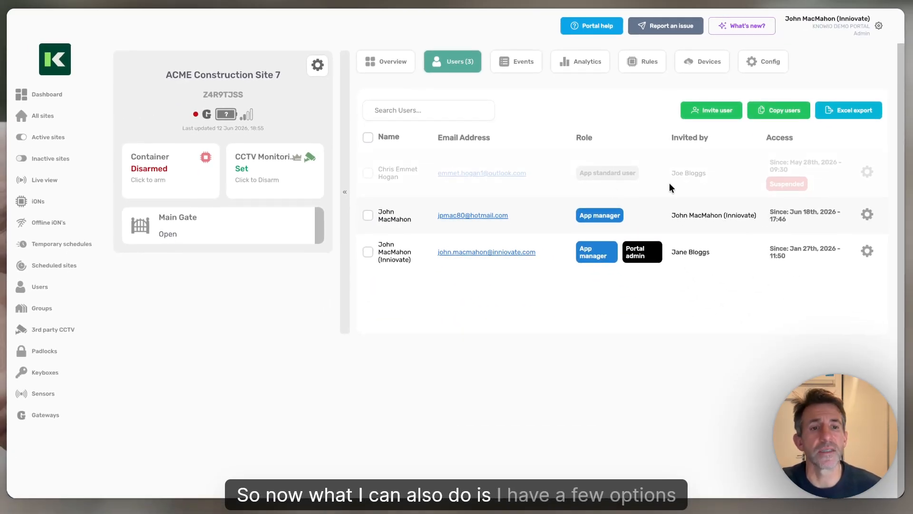
Leave the role unchanged and suspend the second user's access to ACME Construction Site 7
left_click(868, 214)
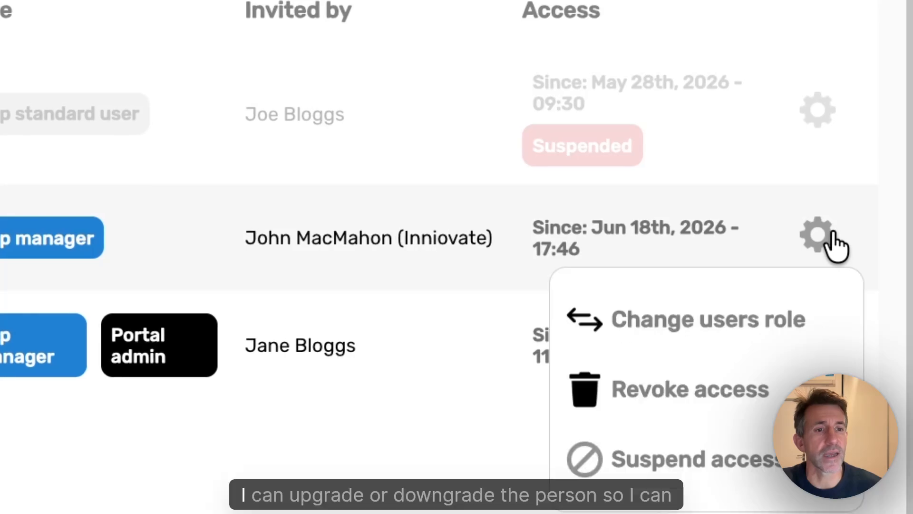
left_click(749, 317)
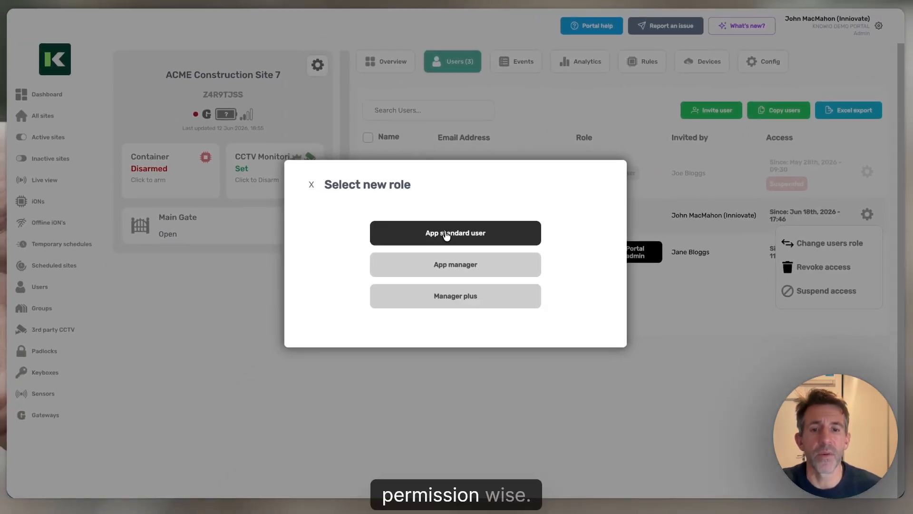
left_click(310, 185)
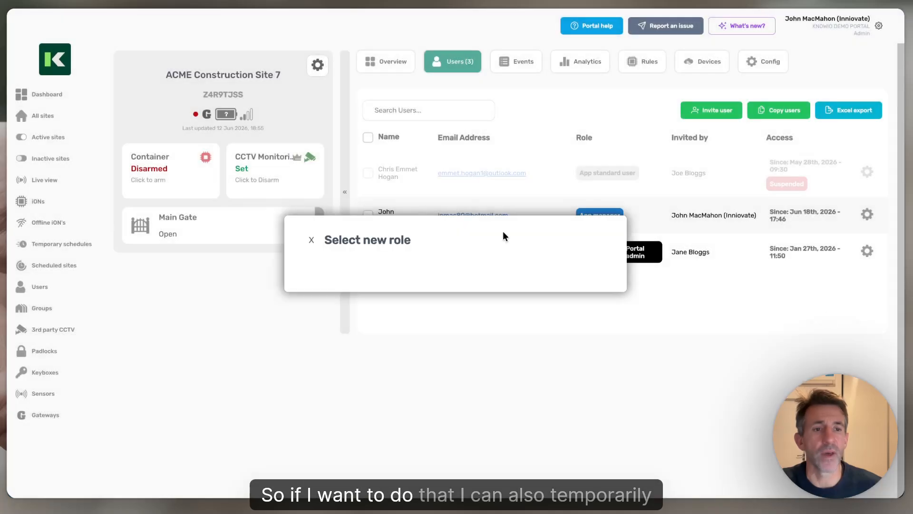
left_click(866, 213)
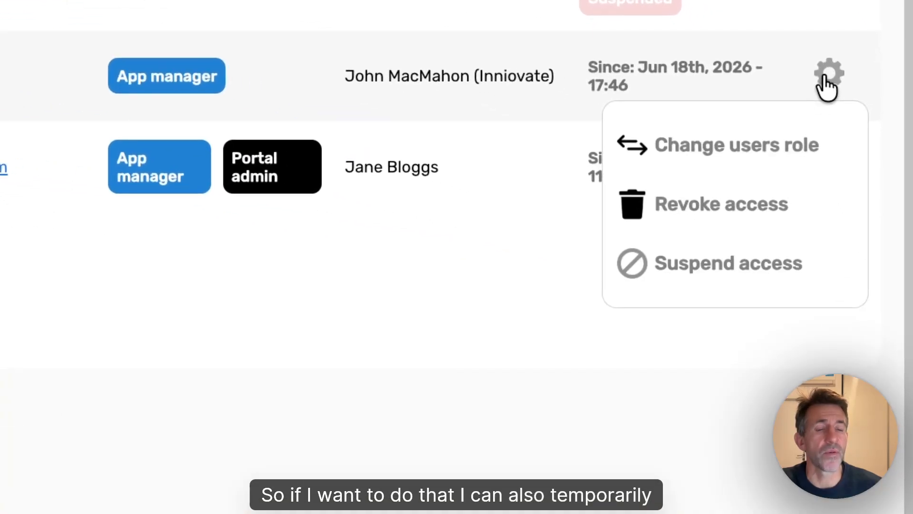
left_click(768, 276)
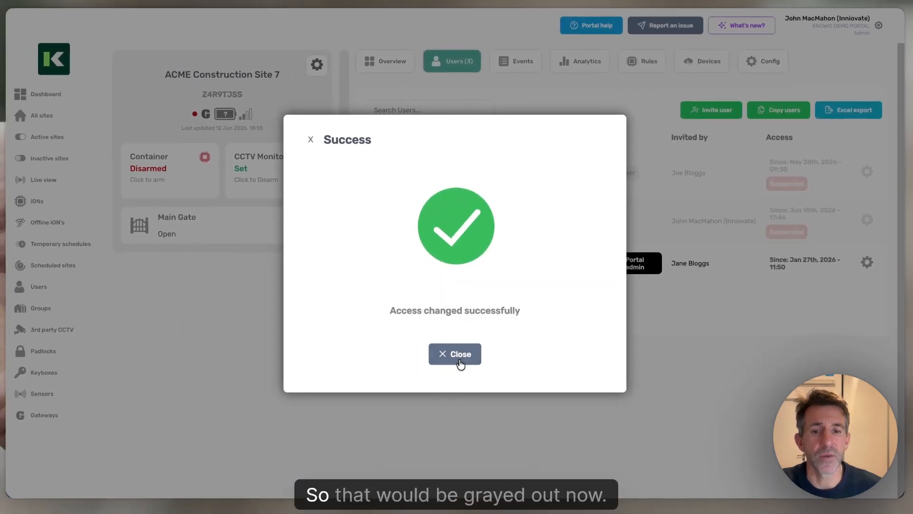
left_click(460, 364)
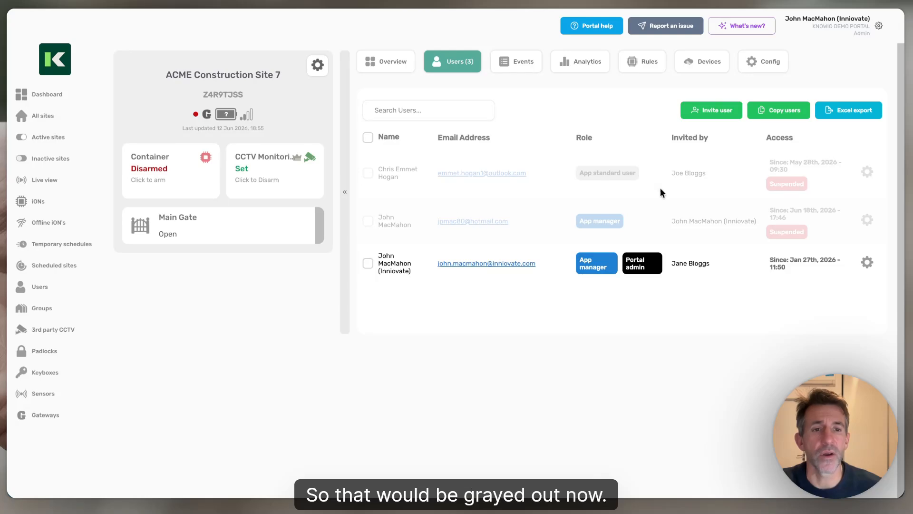
Unsuspend that user's access so they are active again
left_click(867, 223)
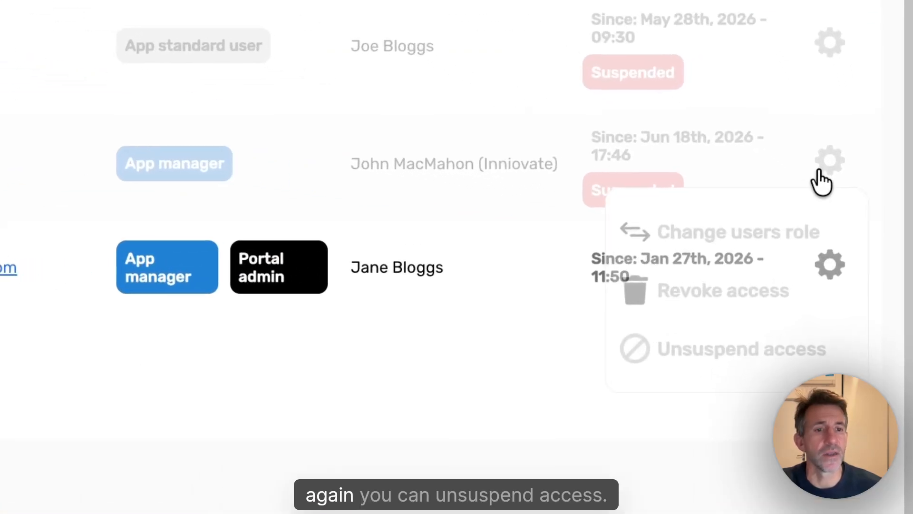
left_click(732, 364)
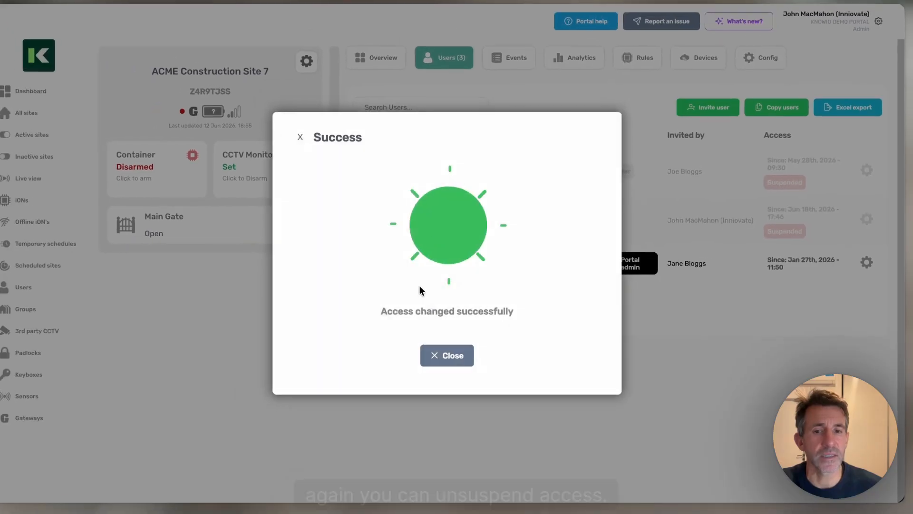
left_click(465, 357)
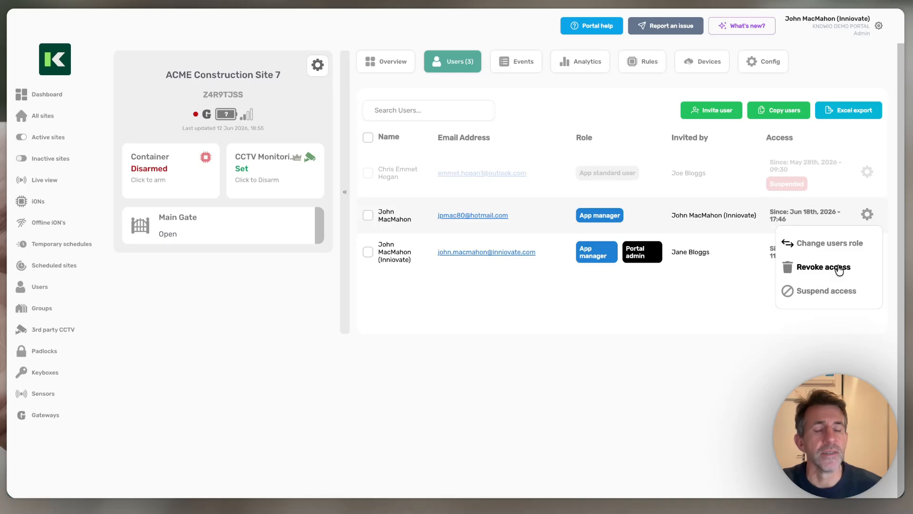
Select the first two users and bulk-revoke their access to ACME Construction Site 7
left_click(690, 295)
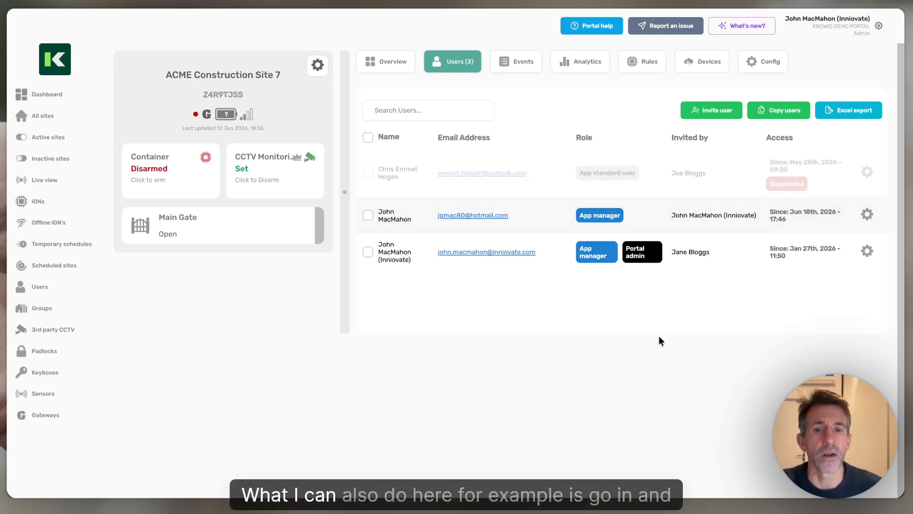
left_click(367, 177)
left_click(368, 215)
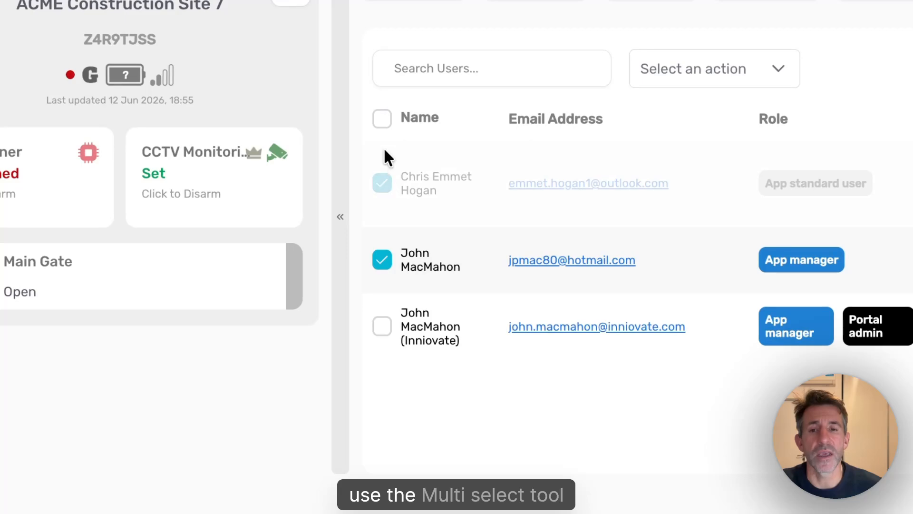
left_click(768, 77)
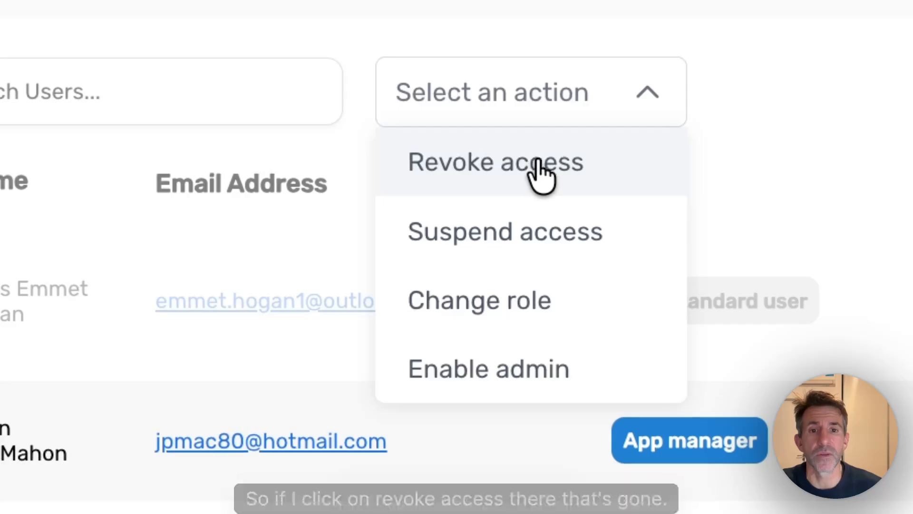
left_click(535, 175)
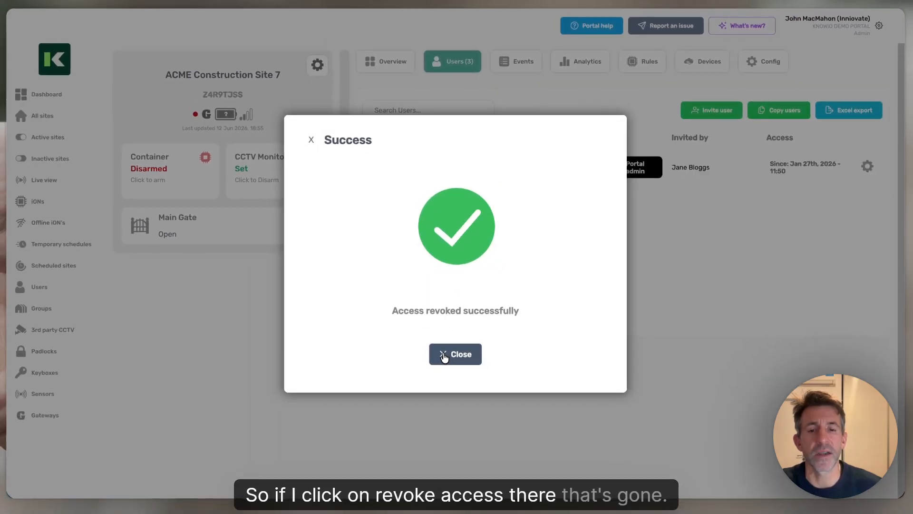
left_click(439, 380)
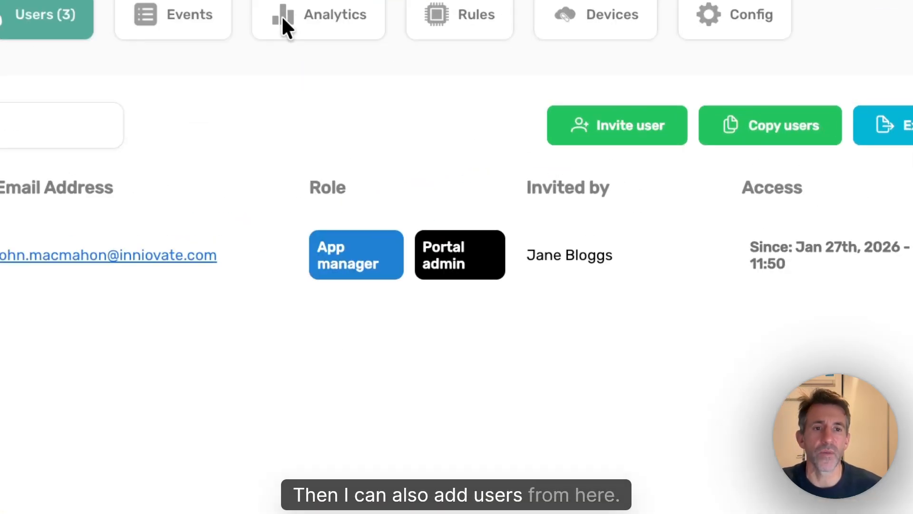
left_click(542, 162)
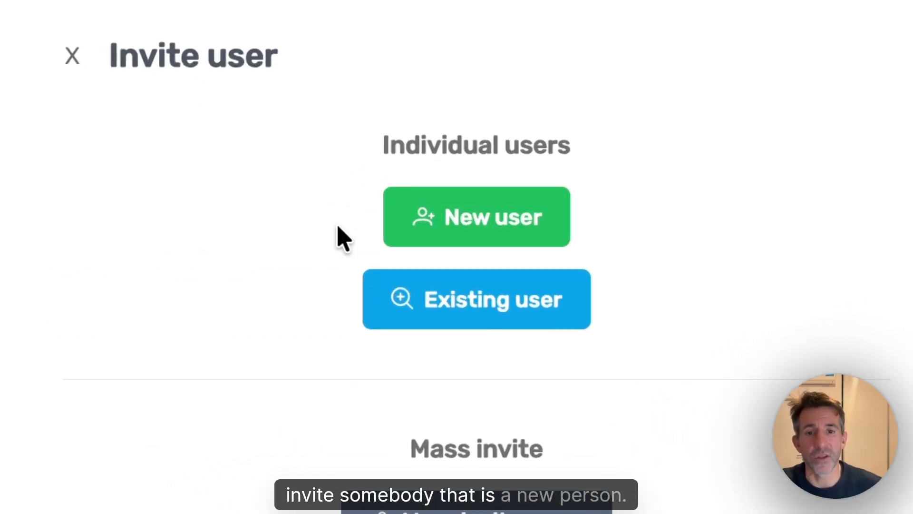
left_click(471, 233)
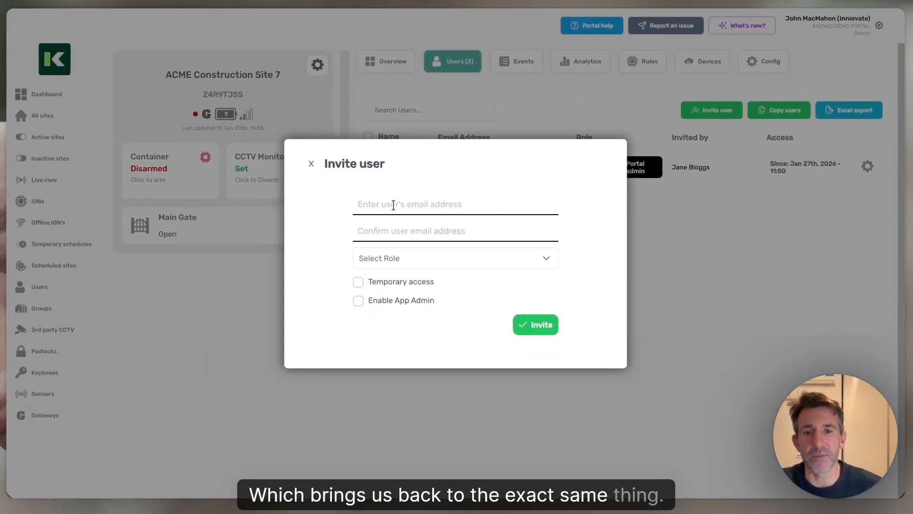
left_click(394, 205)
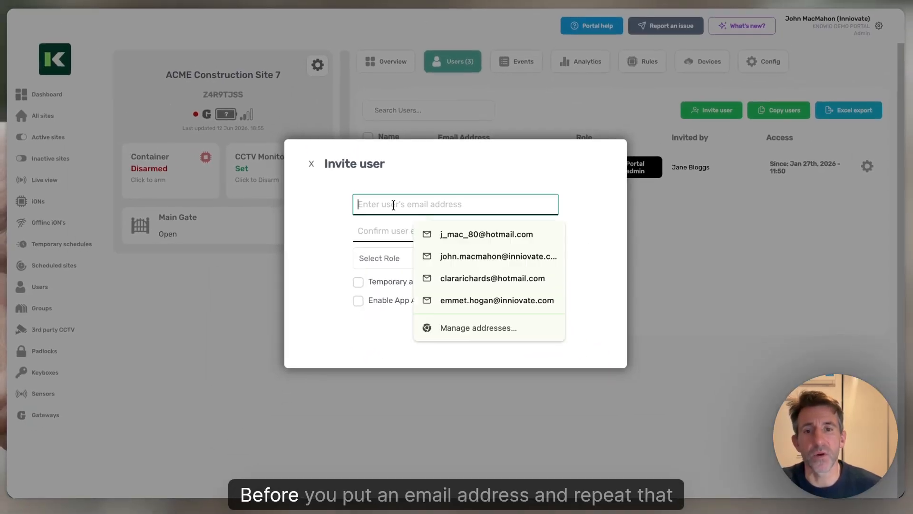
left_click(383, 232)
left_click(361, 335)
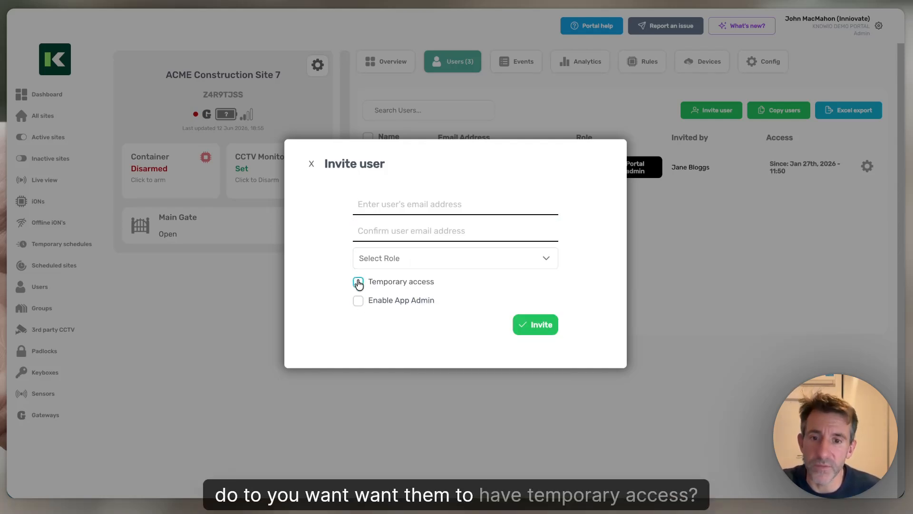
left_click(421, 269)
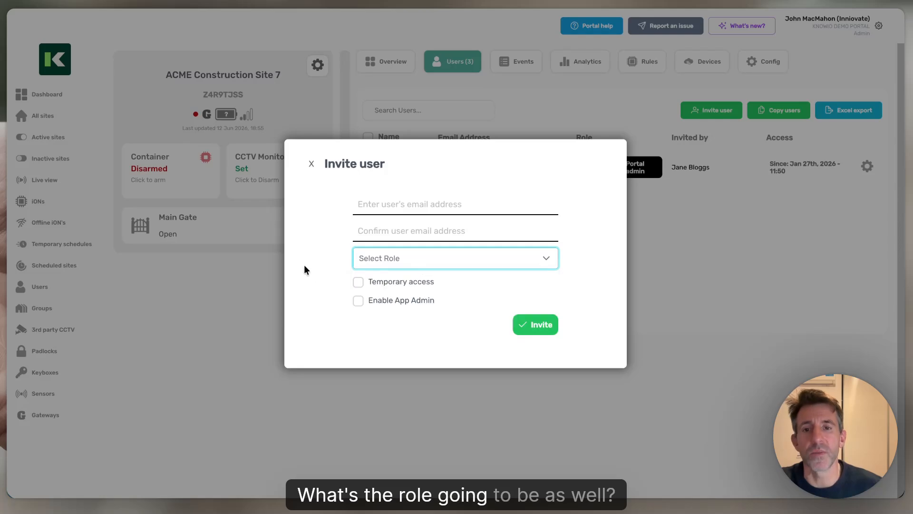
Invite an existing account, found by search, to ACME Construction Site 7 as App manager
left_click(311, 165)
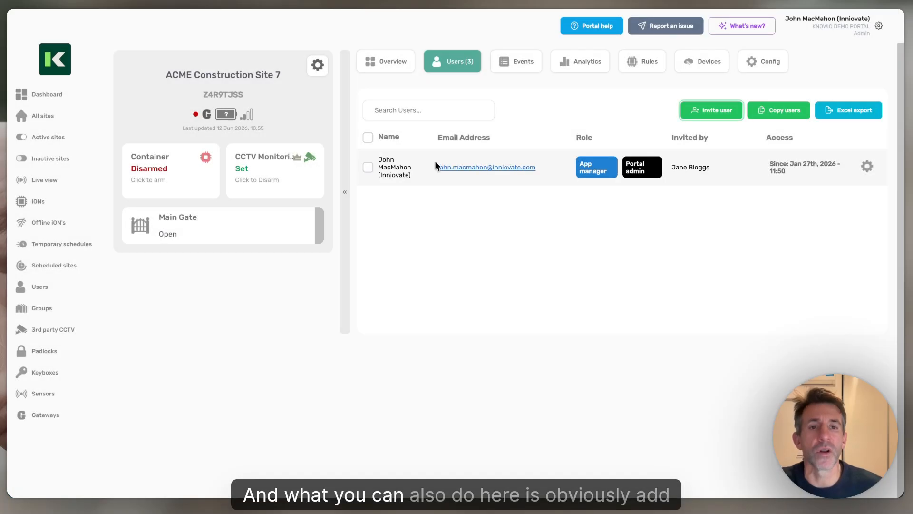
left_click(730, 116)
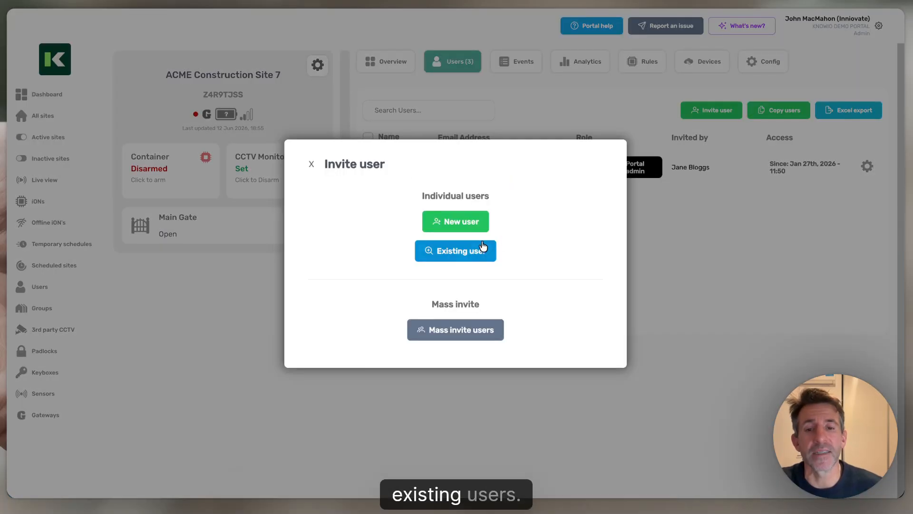
left_click(465, 258)
left_click(469, 272)
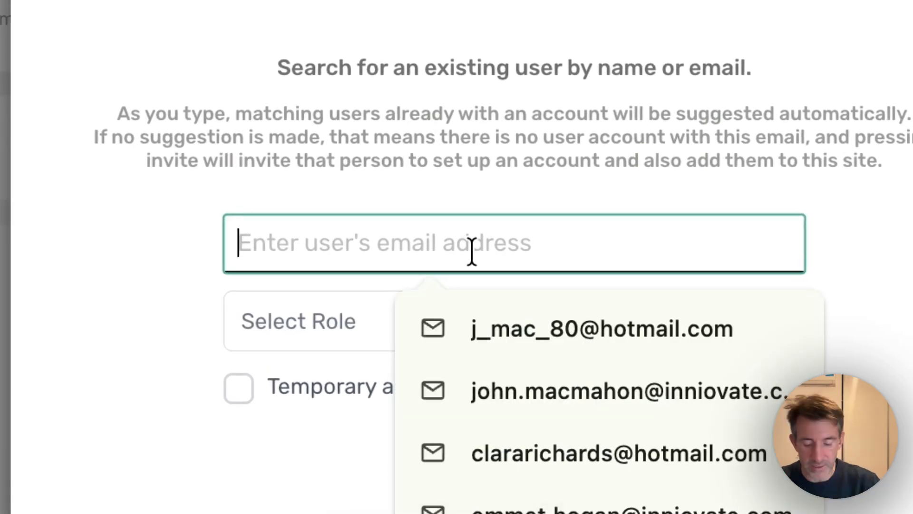
type("john.")
key("BackSpace")
key("BackSpace")
key("BackSpace")
key("BackSpace")
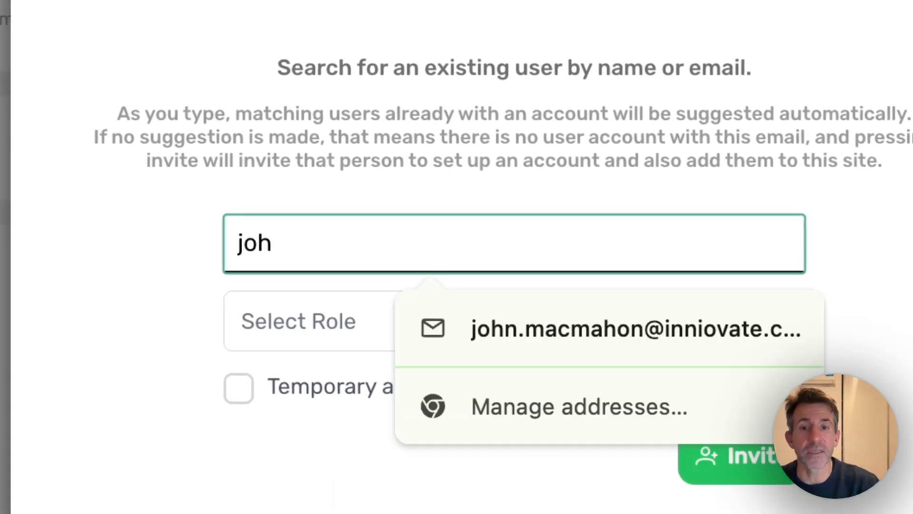
type("pmac")
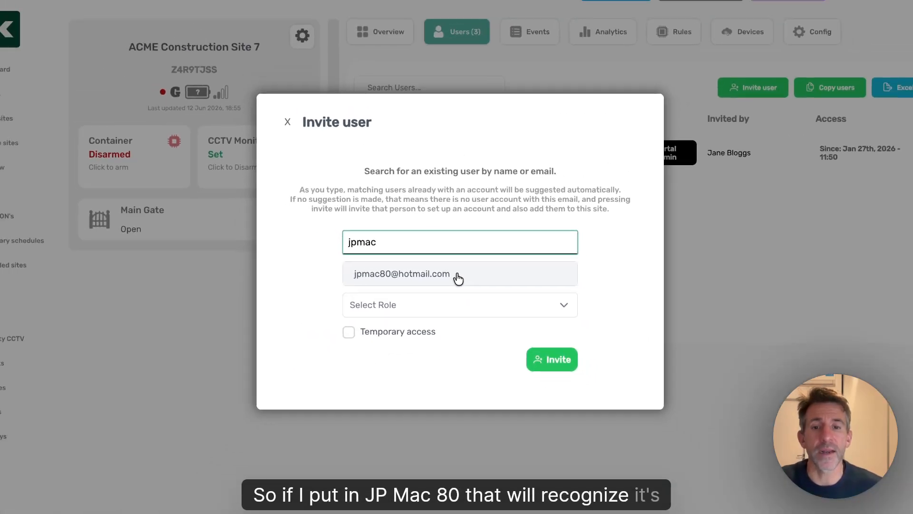
left_click(503, 257)
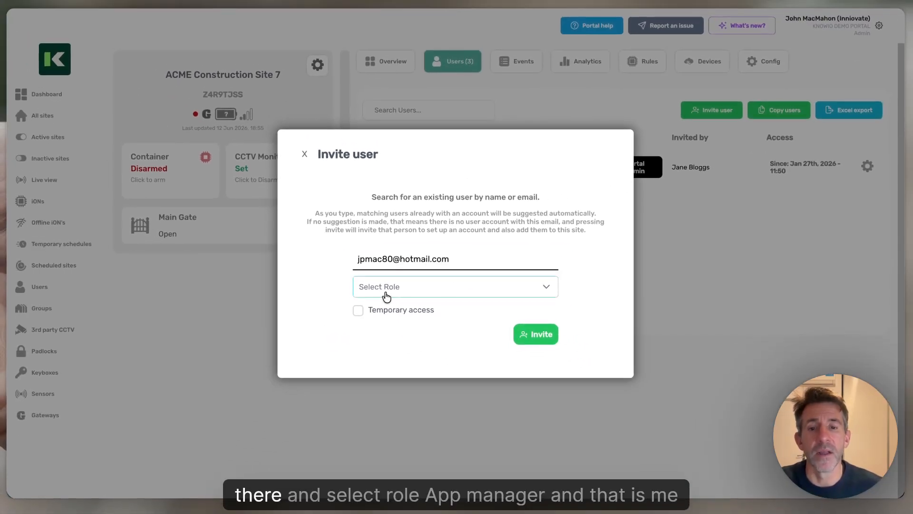
left_click(387, 296)
left_click(409, 333)
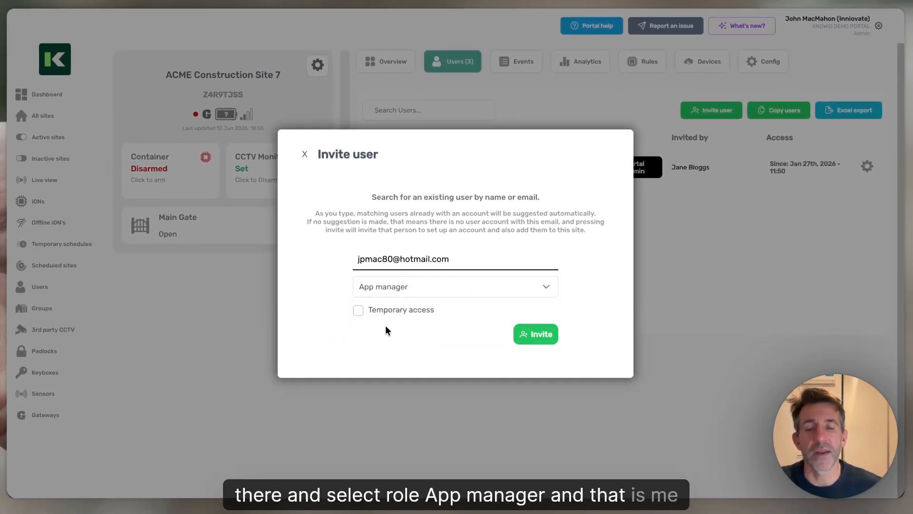
left_click(544, 339)
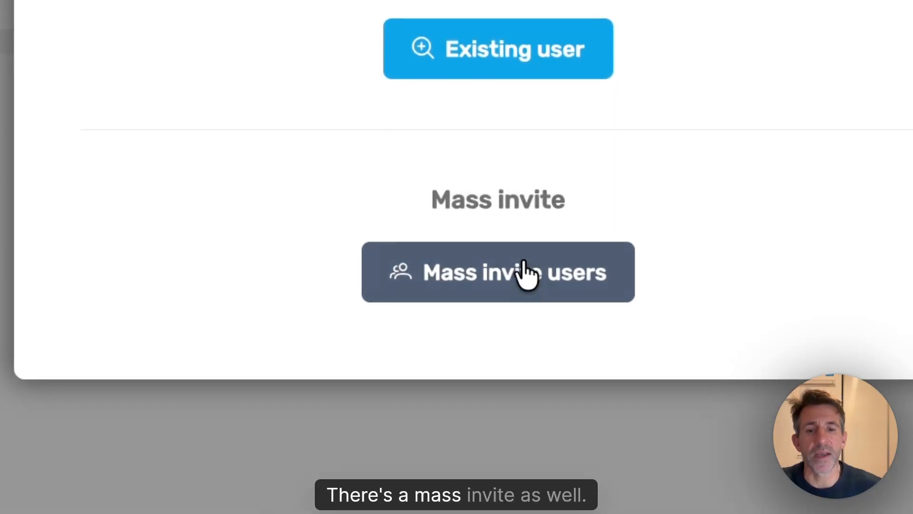
Mass-invite two users found by 'inniovate', including Inniovate Accounts, as Managers
left_click(526, 276)
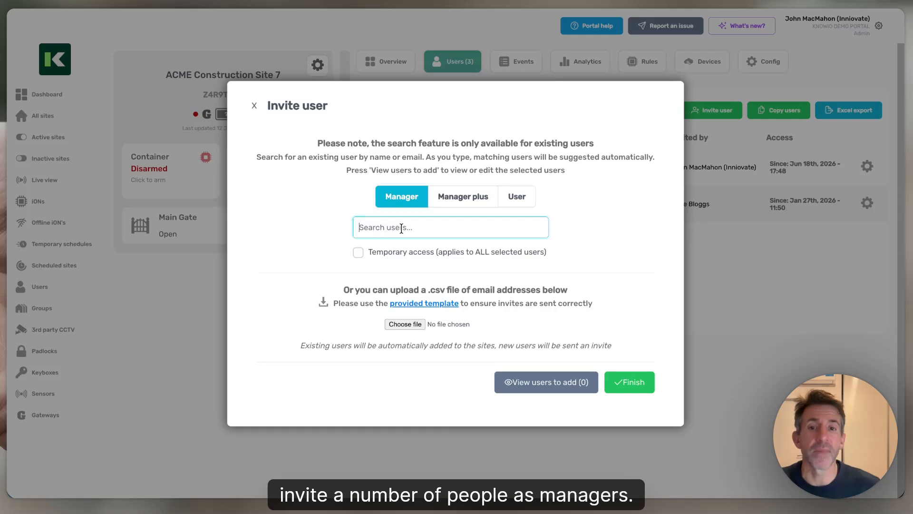
type("inniovat")
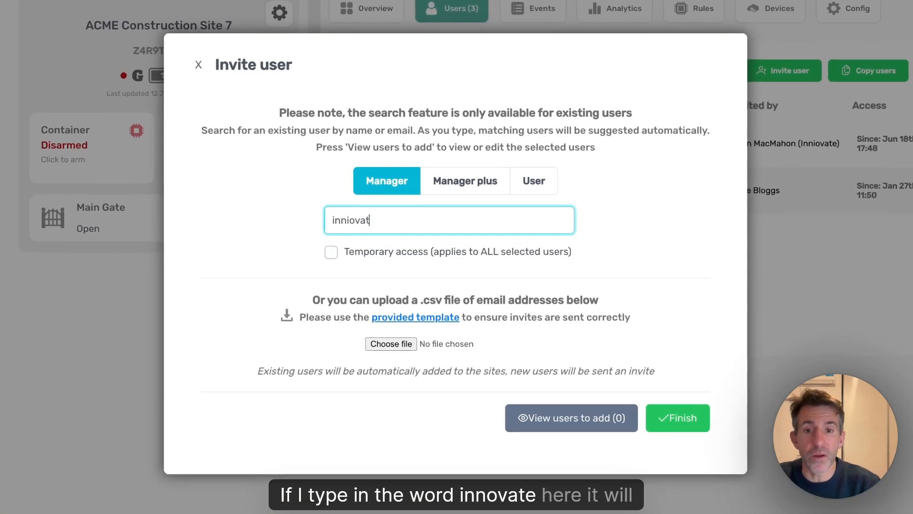
type("e")
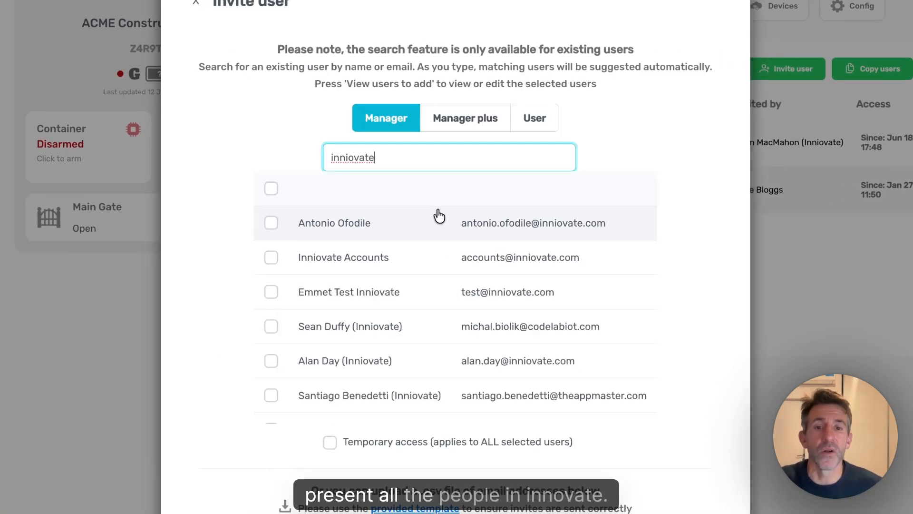
left_click(272, 227)
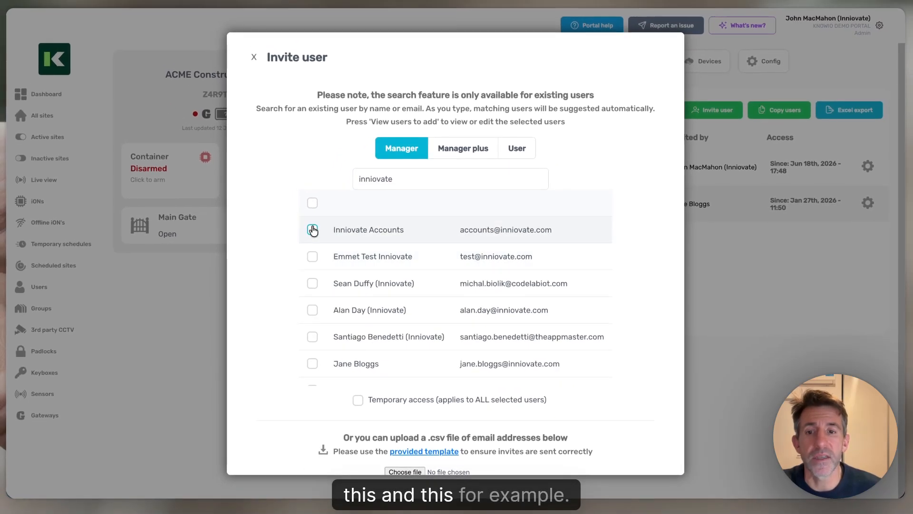
left_click(271, 227)
scroll(292, 350, "down", 2)
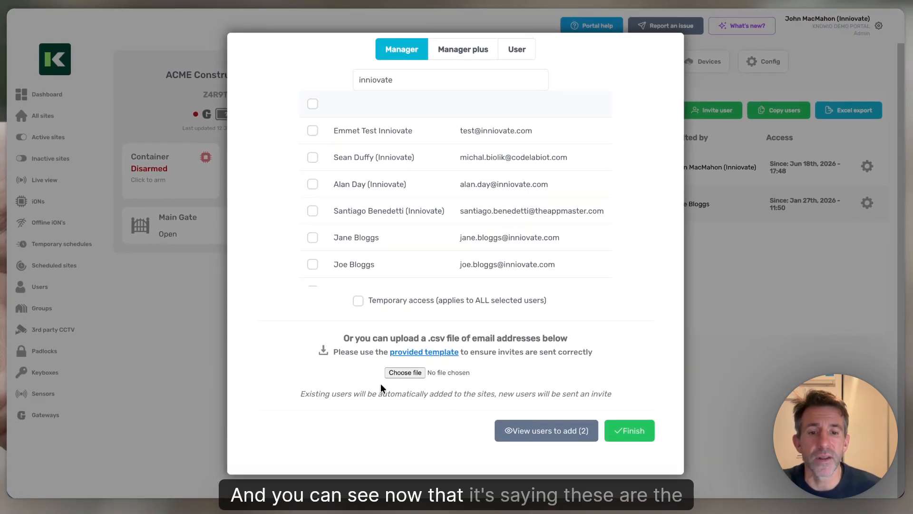
left_click(553, 431)
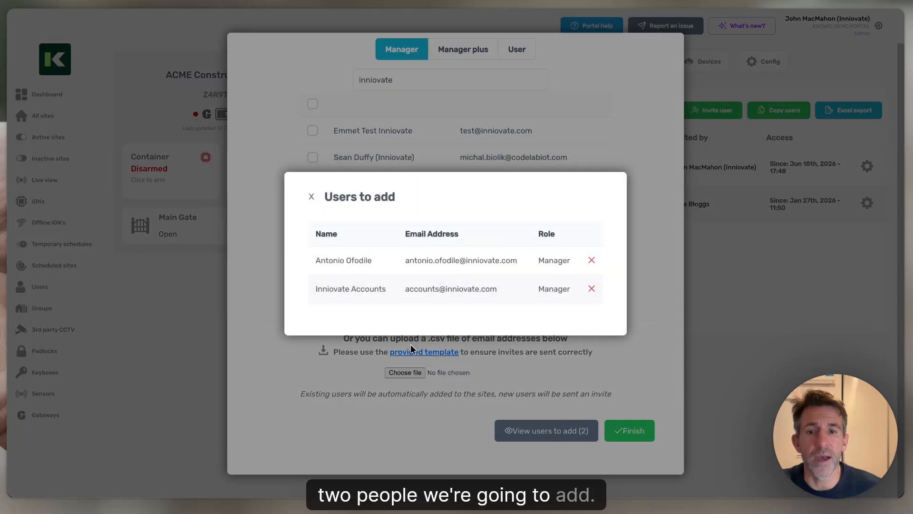
left_click(312, 196)
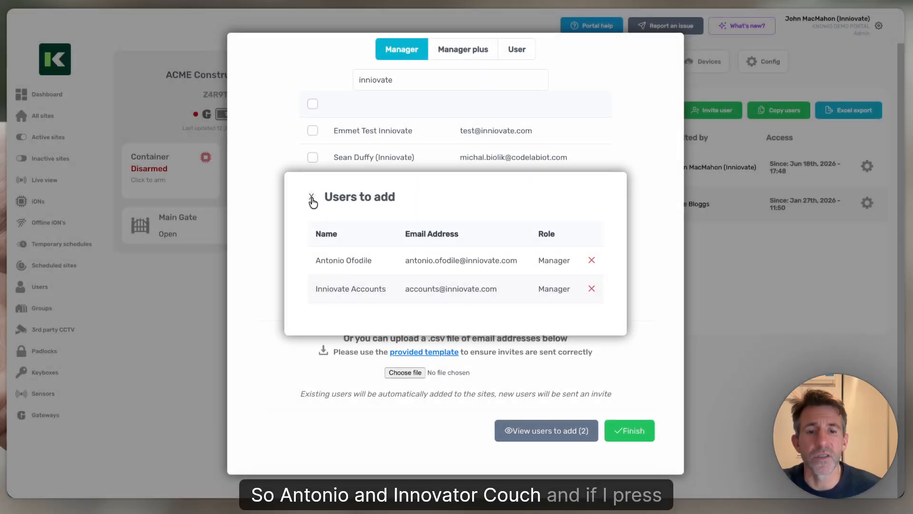
left_click(628, 432)
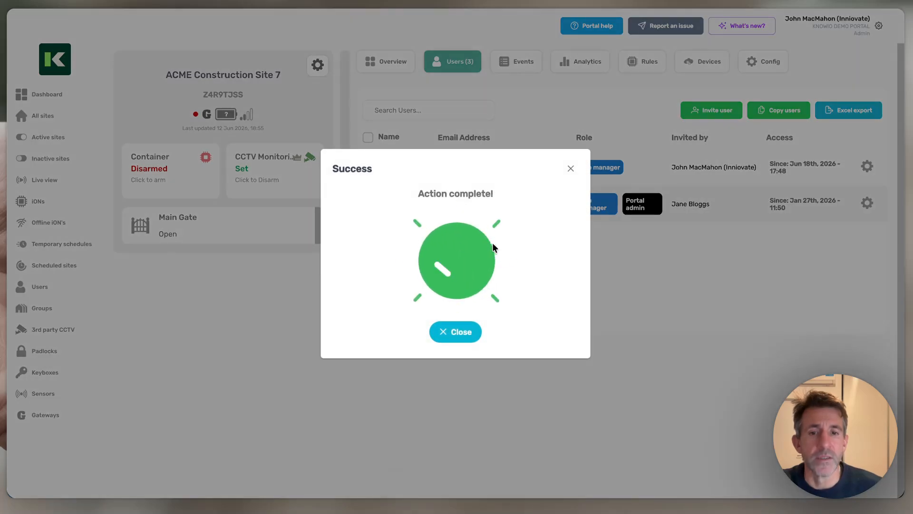
left_click(569, 168)
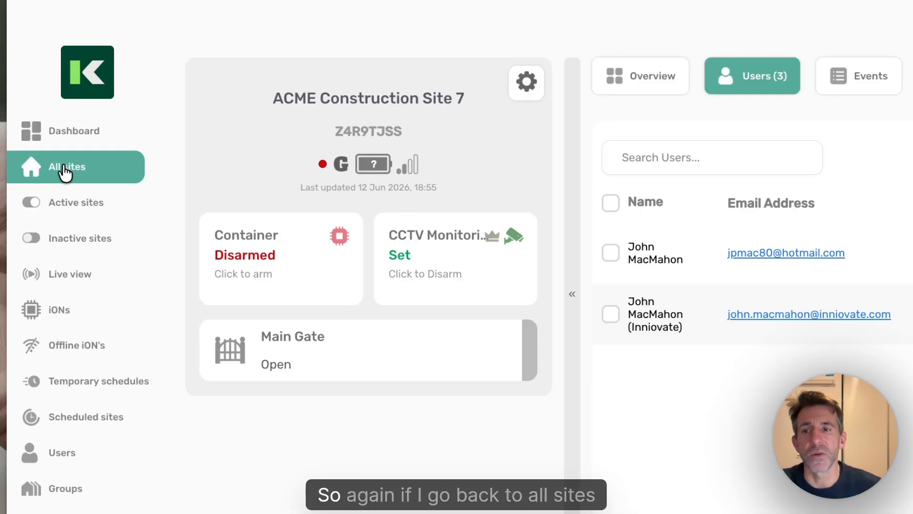
Select all ten ACME sites in All sites and choose the Add users bulk action
left_click(42, 118)
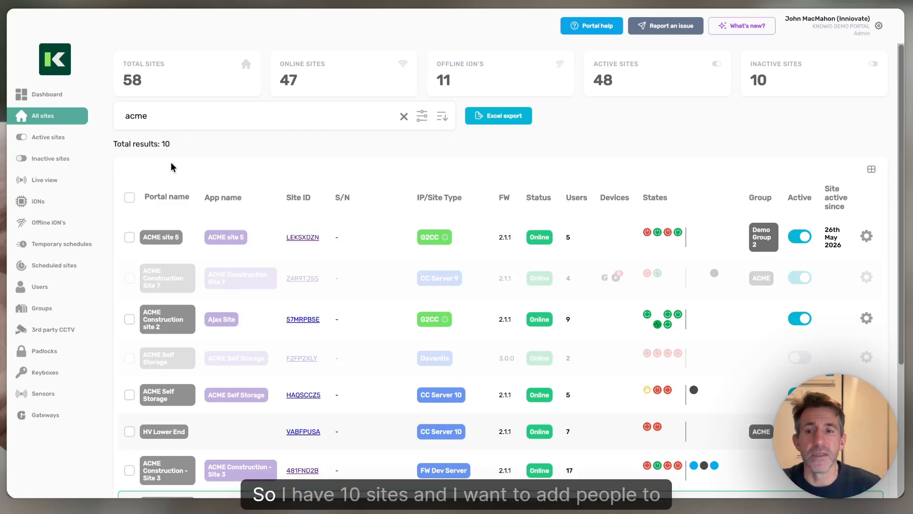
scroll(170, 171, "down", 4)
scroll(169, 172, "up", 2)
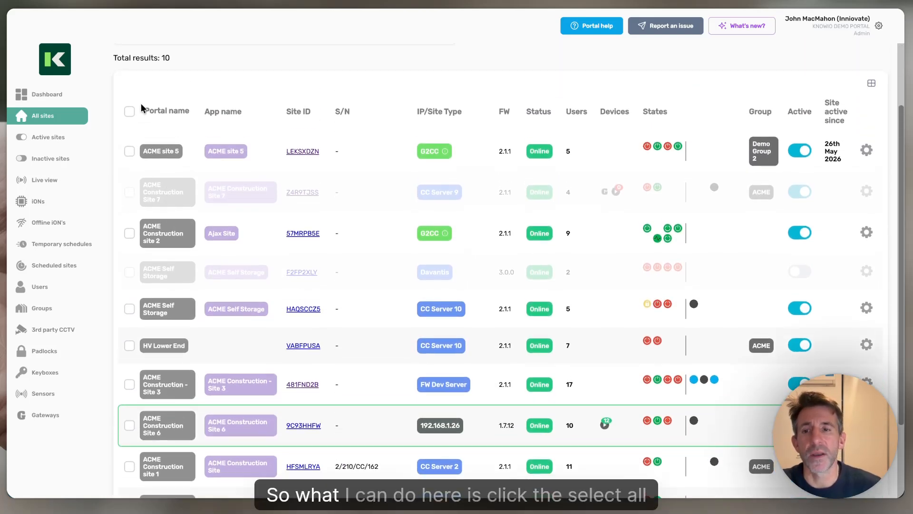
left_click(129, 111)
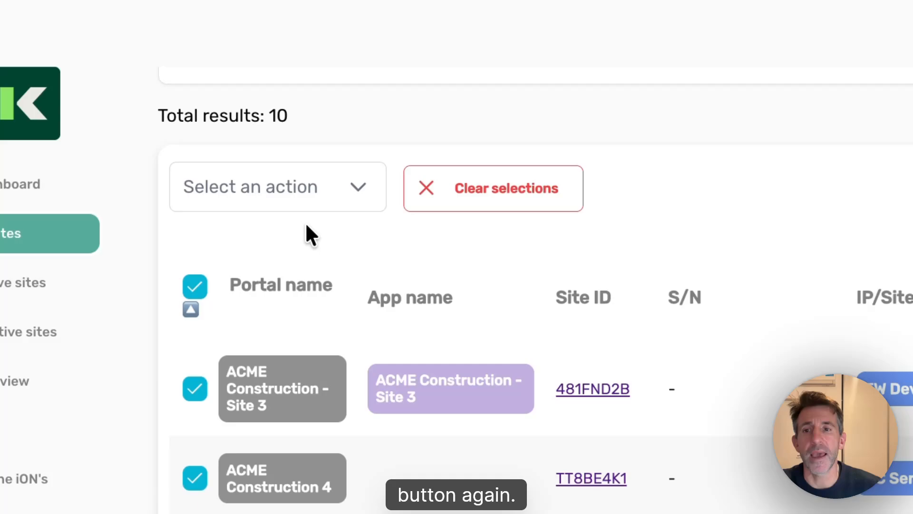
left_click(303, 195)
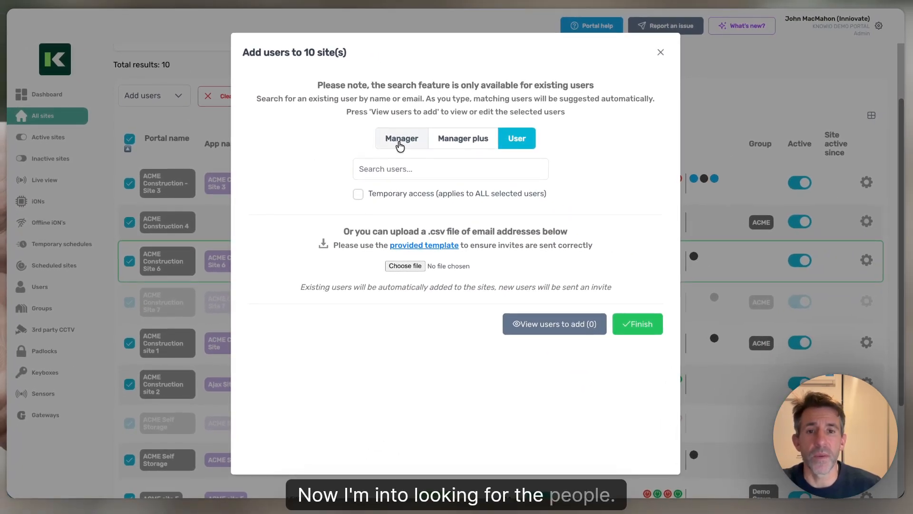
Add the two users found by searching 'inniovate' to all 10 sites with the Manager role
left_click(411, 147)
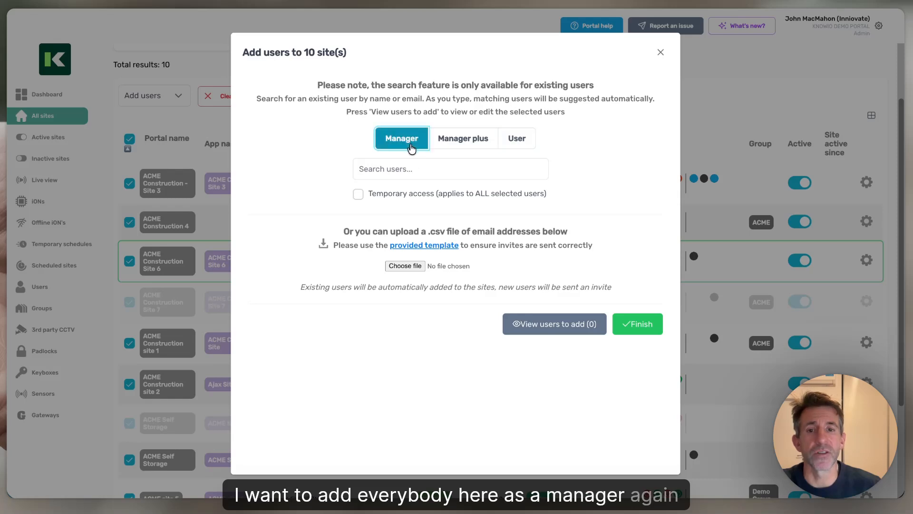
left_click(414, 169)
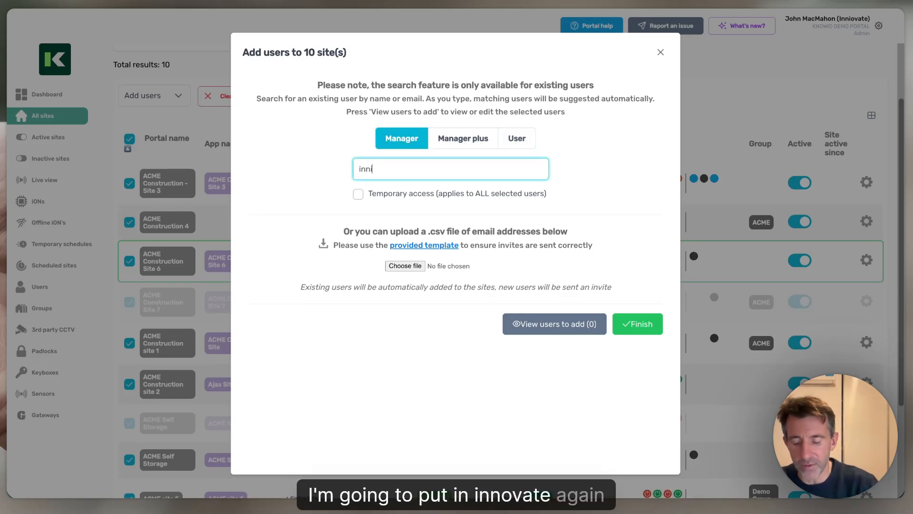
type("inniovate")
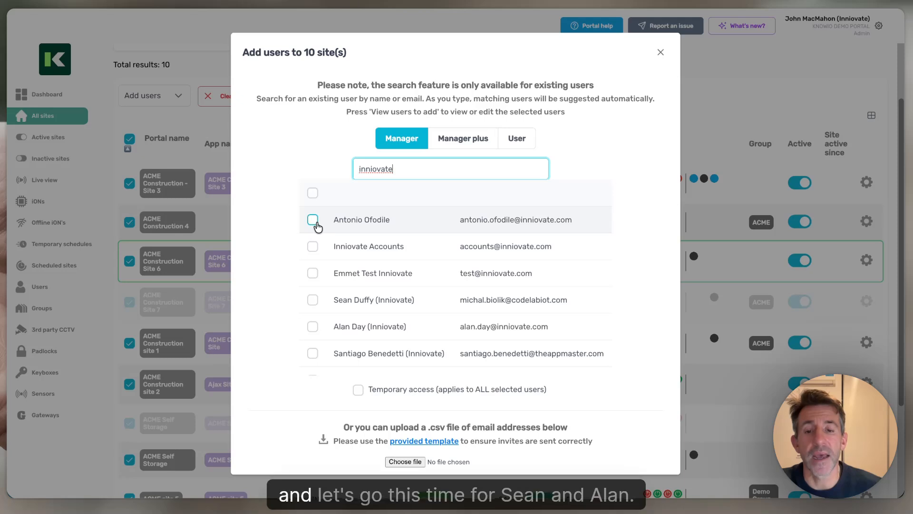
left_click(313, 299)
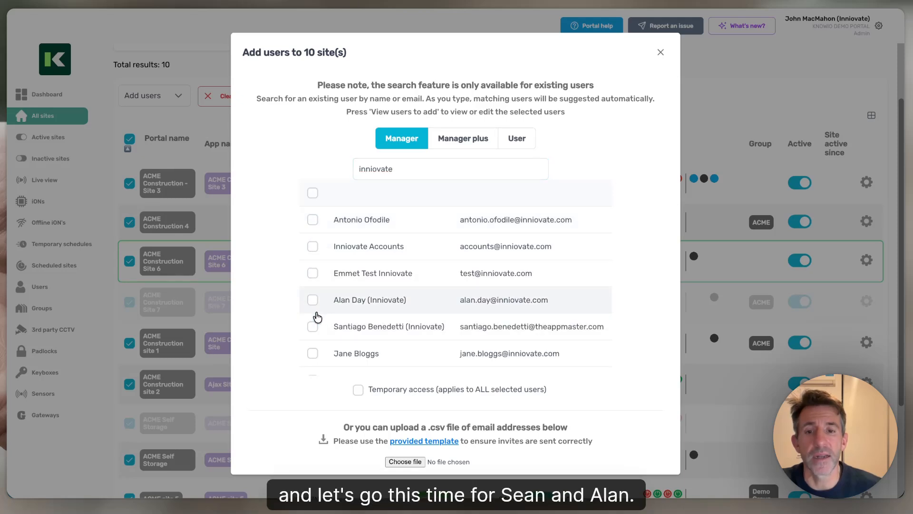
left_click(313, 303)
scroll(554, 316, "down", 5)
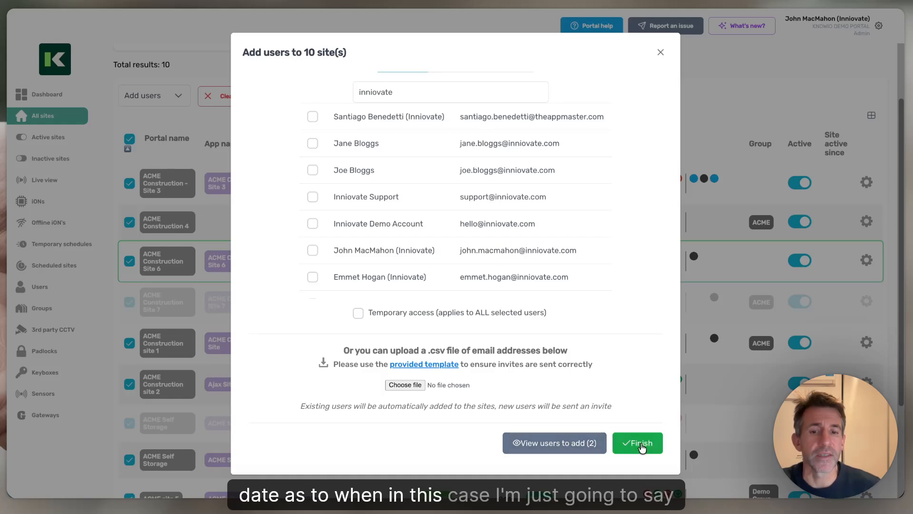
left_click(642, 443)
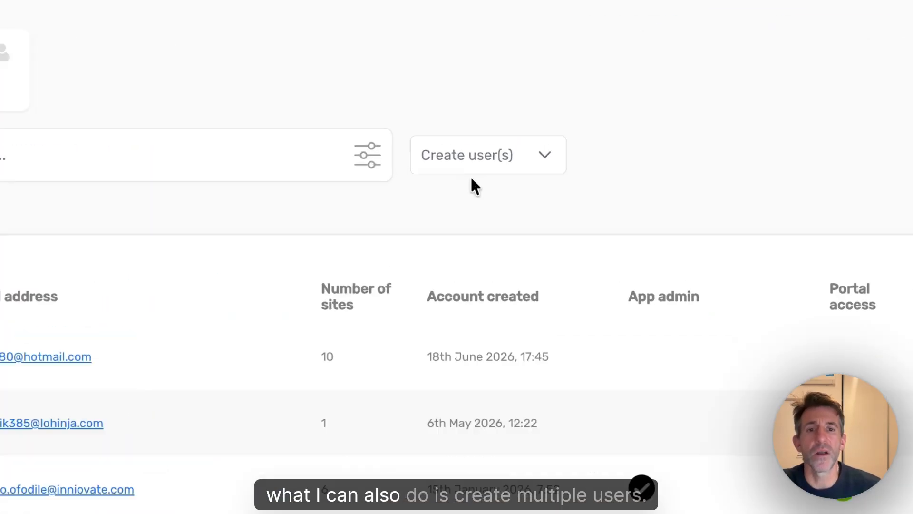
Open Create user(s) > Create multiple users and download the CSV user template
left_click(509, 130)
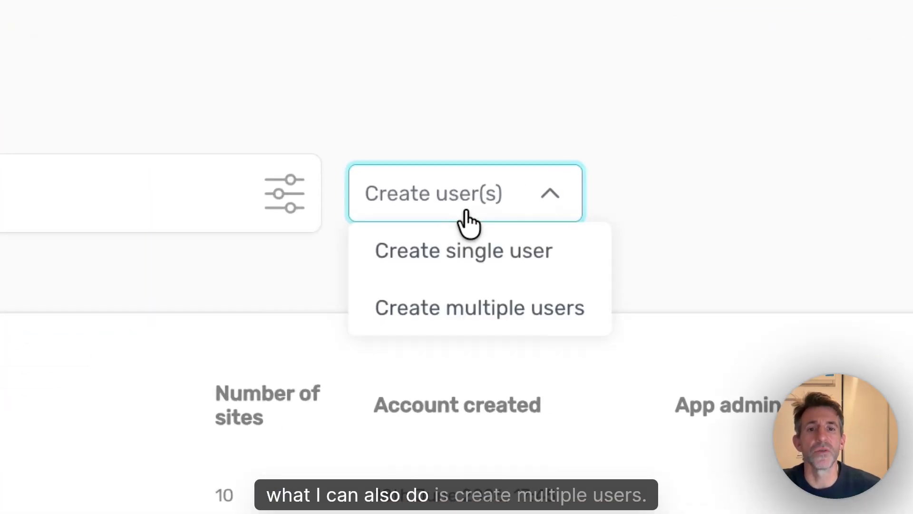
left_click(493, 315)
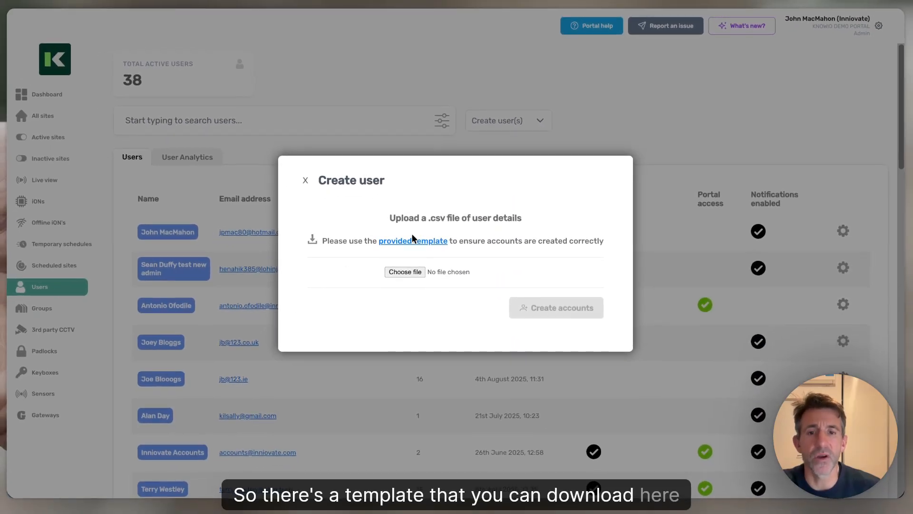
left_click(411, 243)
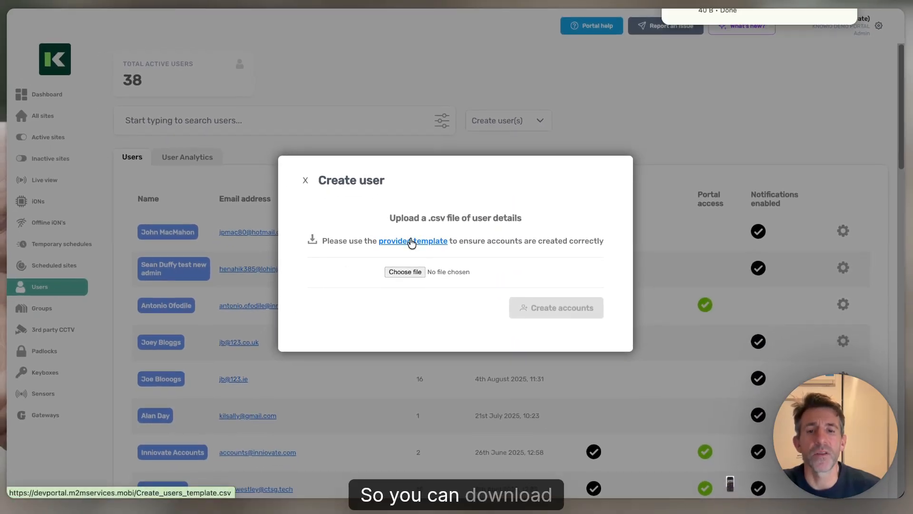